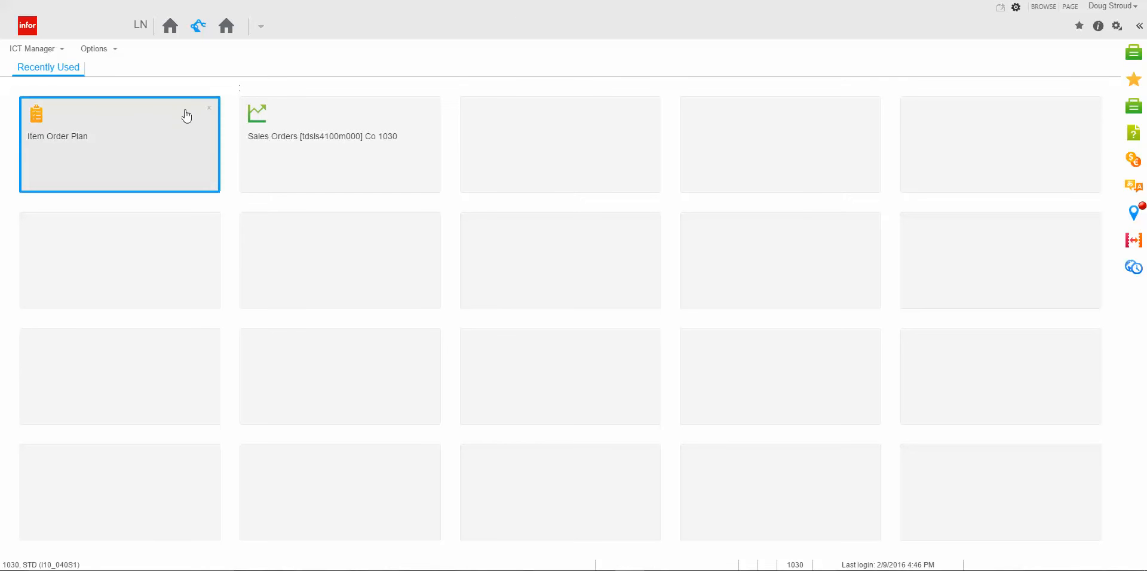
# Open the Item Order Plan and find plan item BATTERY-B in scenario ACT.
pyautogui.click(172, 128)
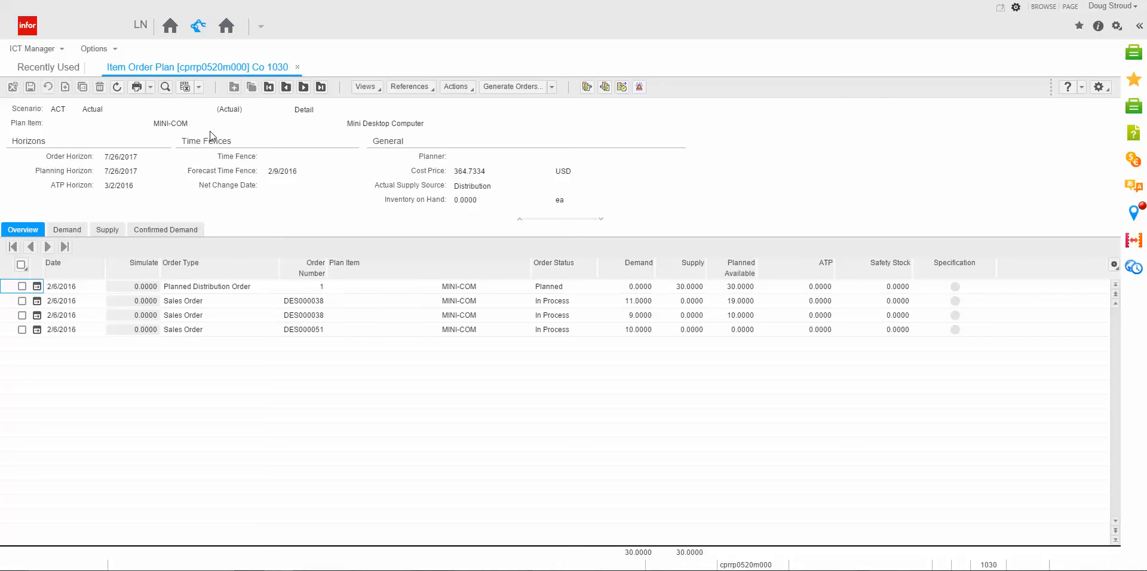
pyautogui.click(165, 87)
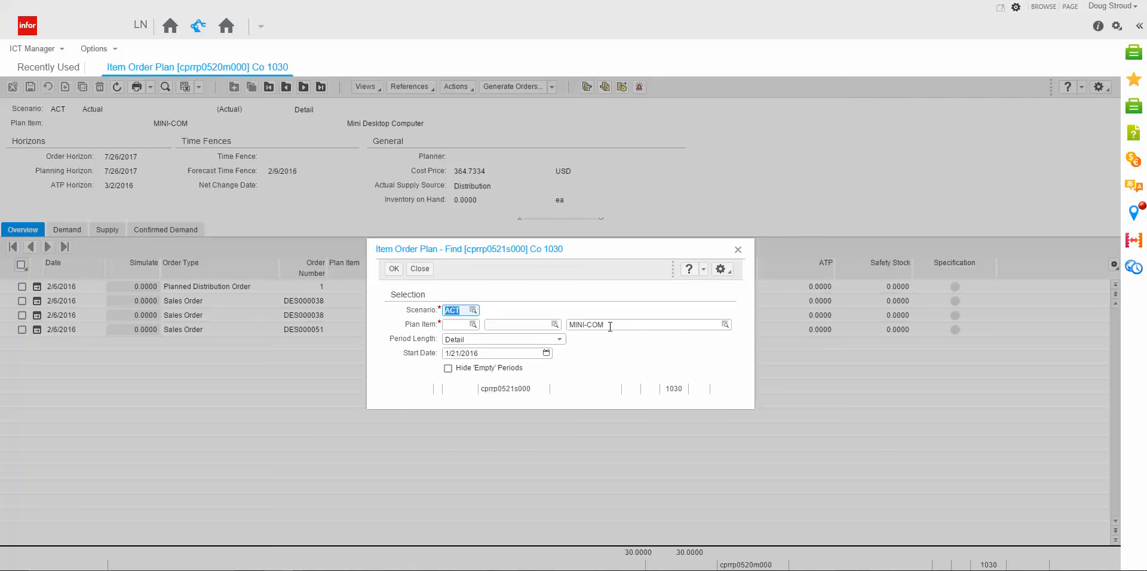
pyautogui.click(719, 269)
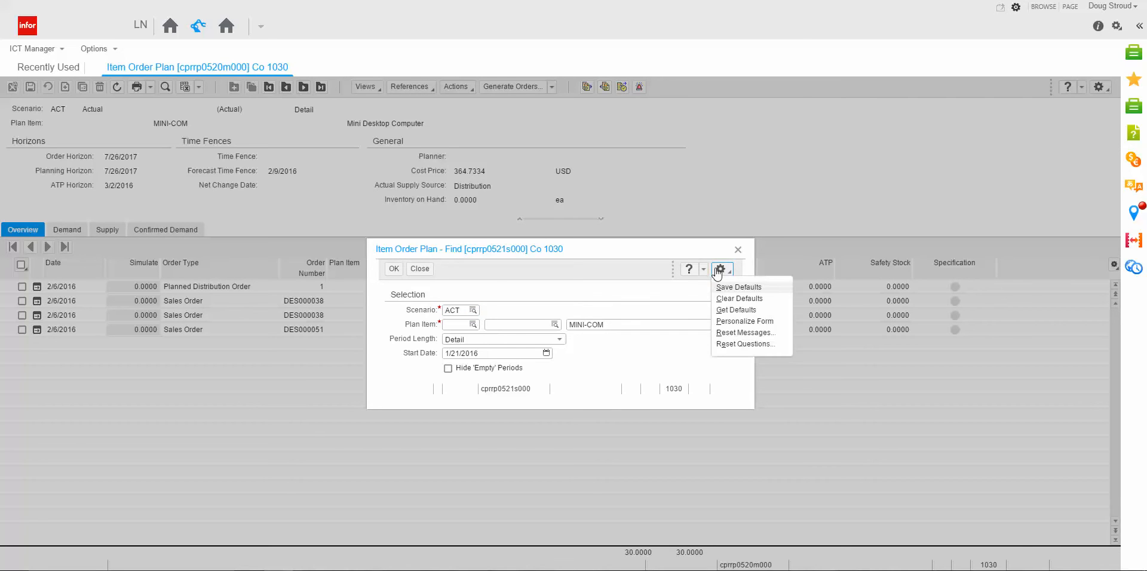
pyautogui.click(636, 338)
pyautogui.click(619, 323)
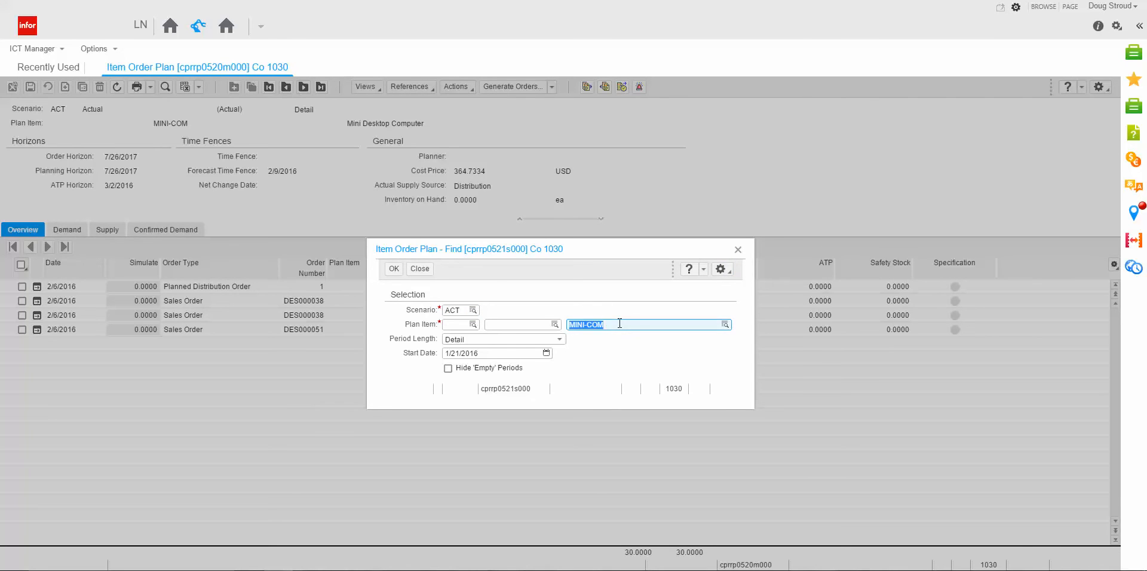
pyautogui.write('battery-b')
pyautogui.press('Tab')
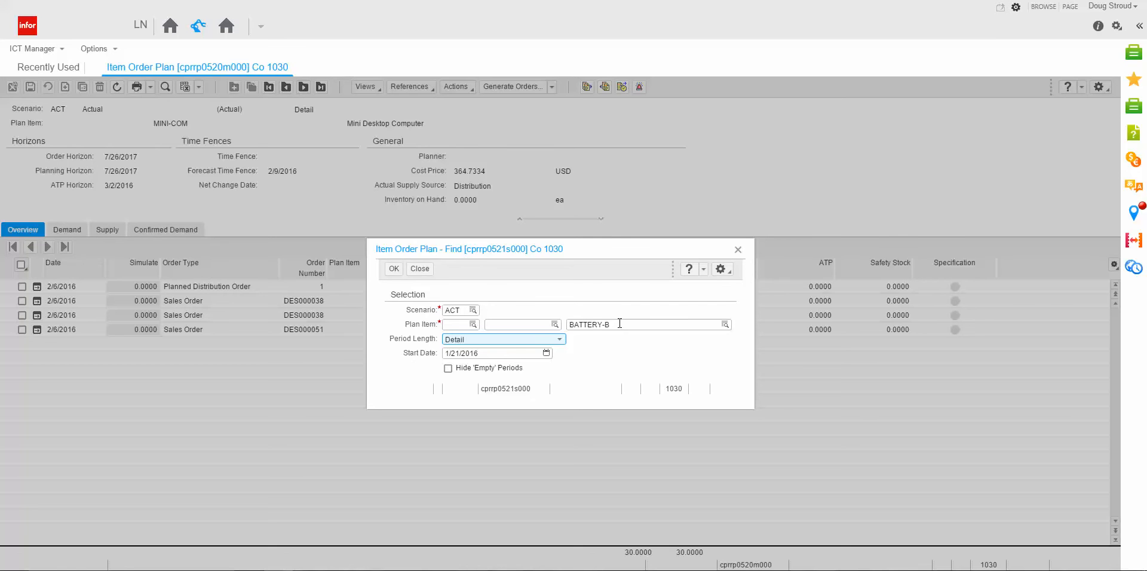
pyautogui.click(394, 268)
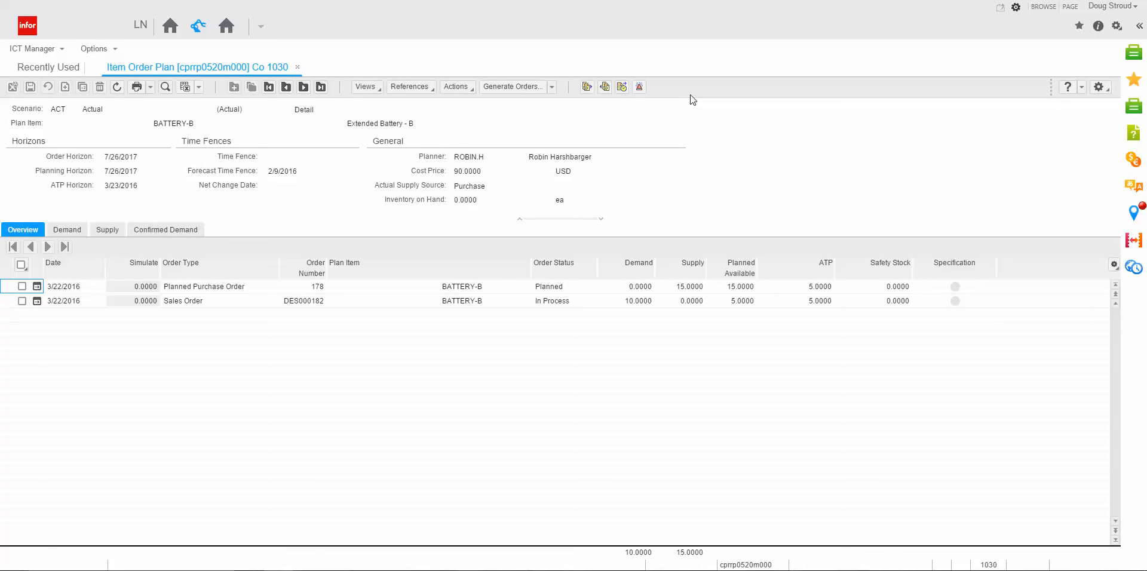
pyautogui.click(1097, 87)
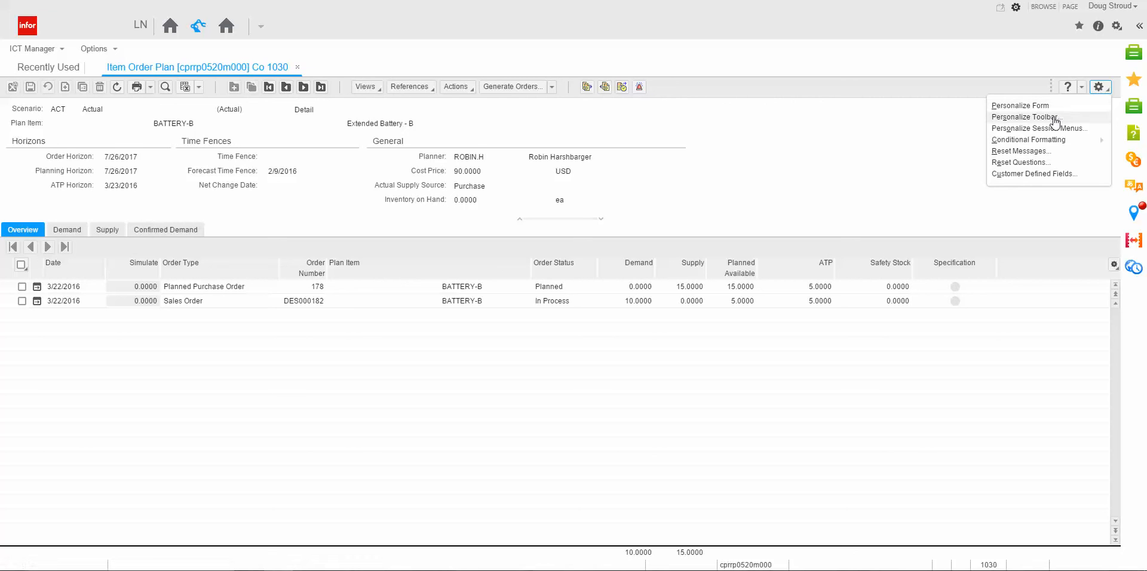
pyautogui.click(899, 163)
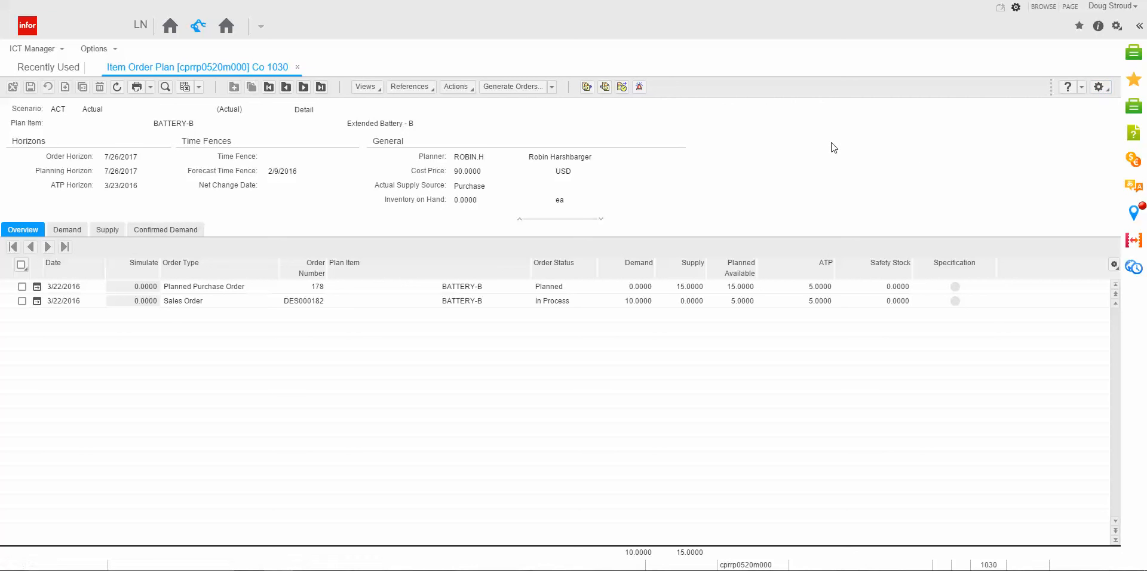
# Open the downstream order pegging for BATTERY-B and show the details of the planned purchase order.
pyautogui.click(587, 87)
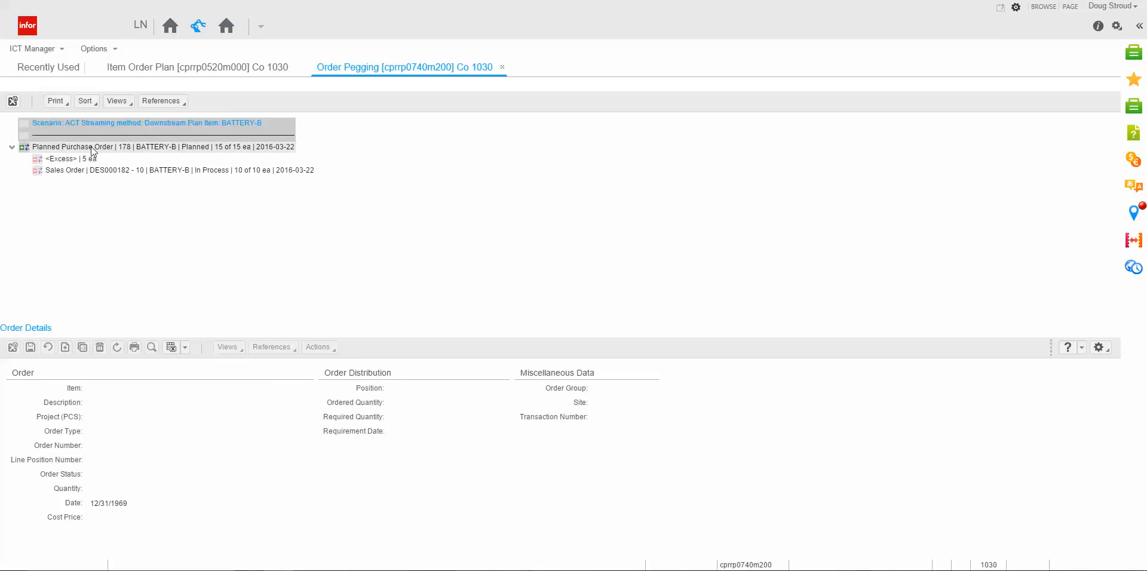
pyautogui.click(55, 149)
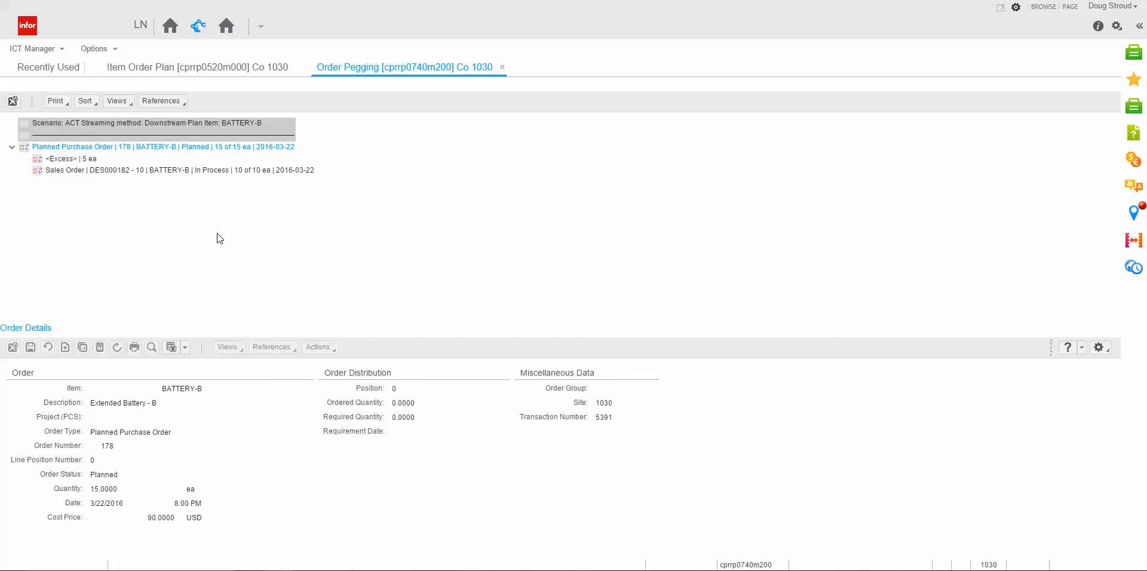
# Print the pegging relations with Exception Messages with Critical Priority and Demand Peg enabled.
pyautogui.click(57, 102)
pyautogui.click(56, 119)
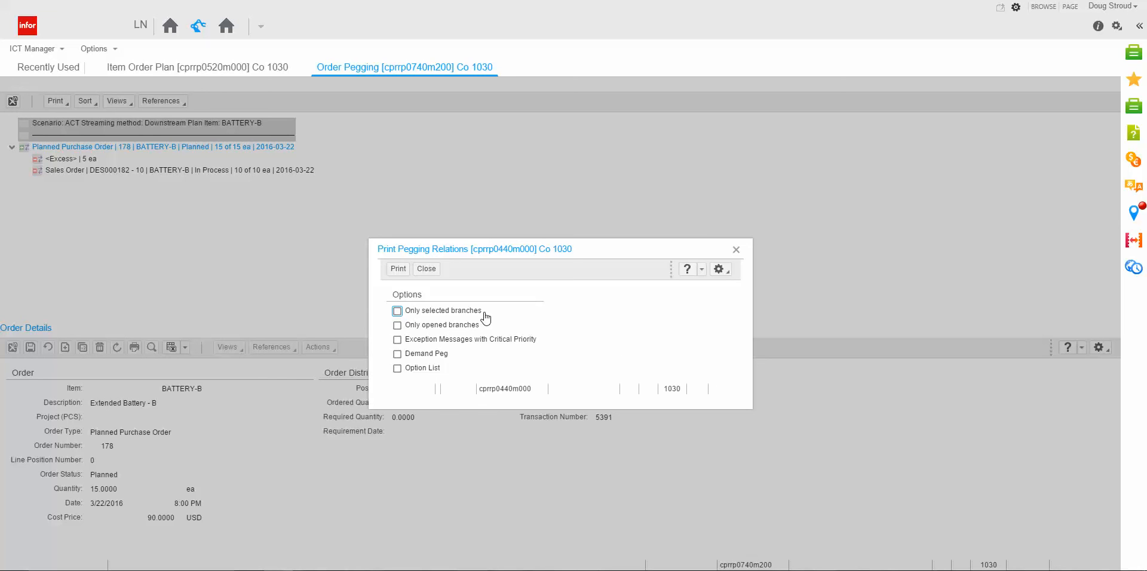
pyautogui.click(395, 340)
pyautogui.click(397, 354)
pyautogui.click(398, 270)
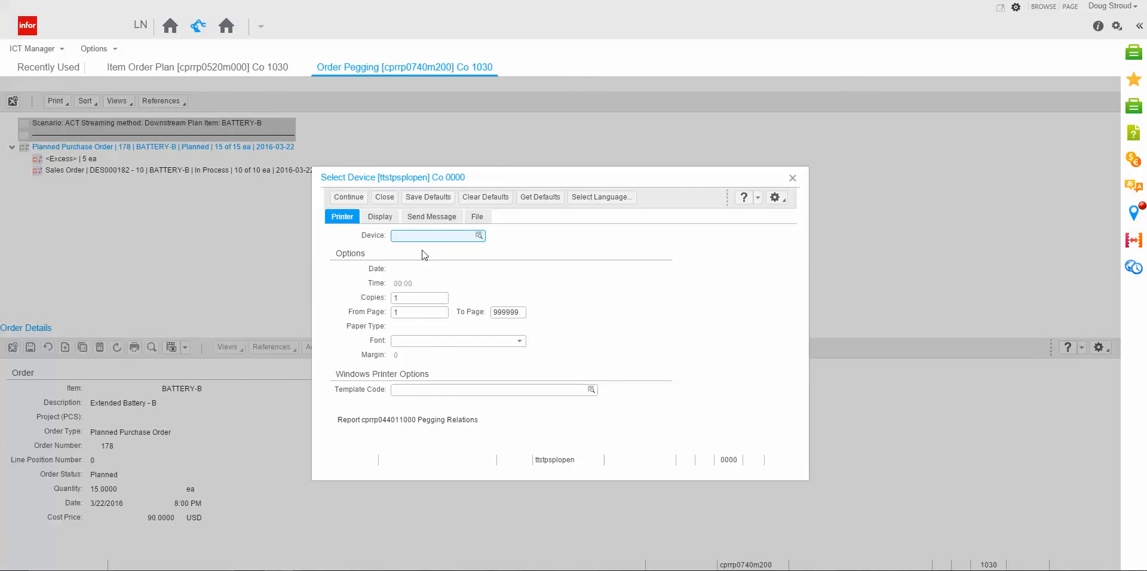
# Output the Pegging Relations report to display device D.
pyautogui.write('dx')
pyautogui.press('Tab')
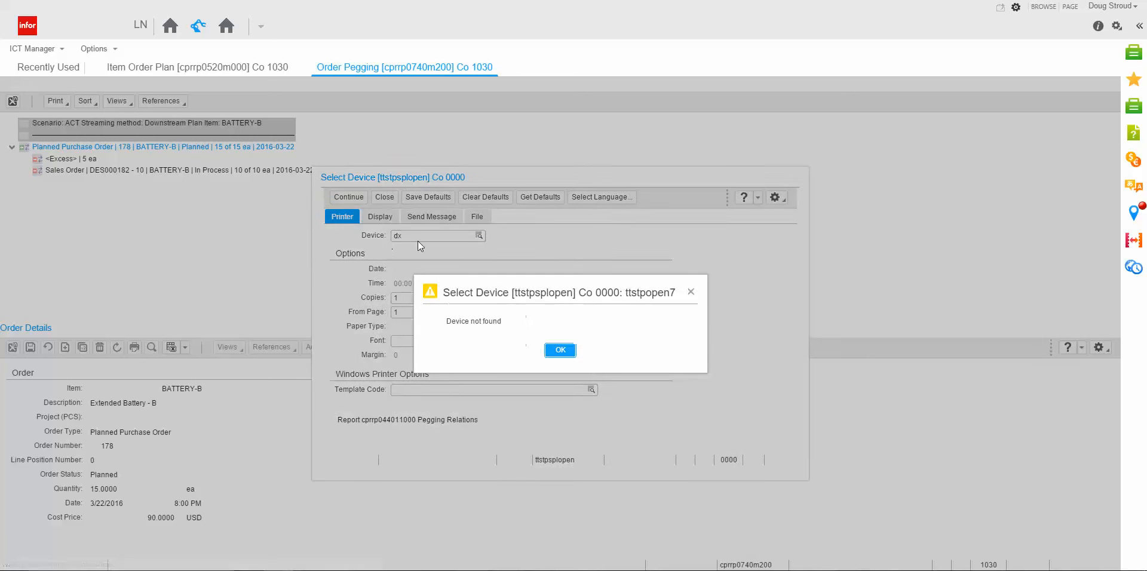
pyautogui.click(562, 352)
pyautogui.write('D')
pyautogui.press('Tab')
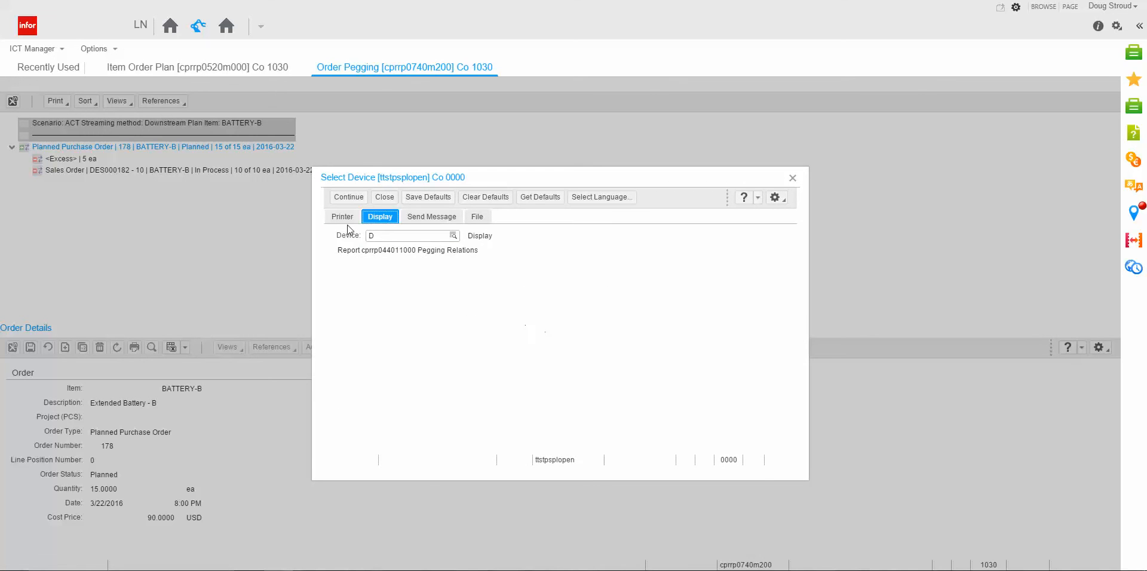
pyautogui.click(348, 197)
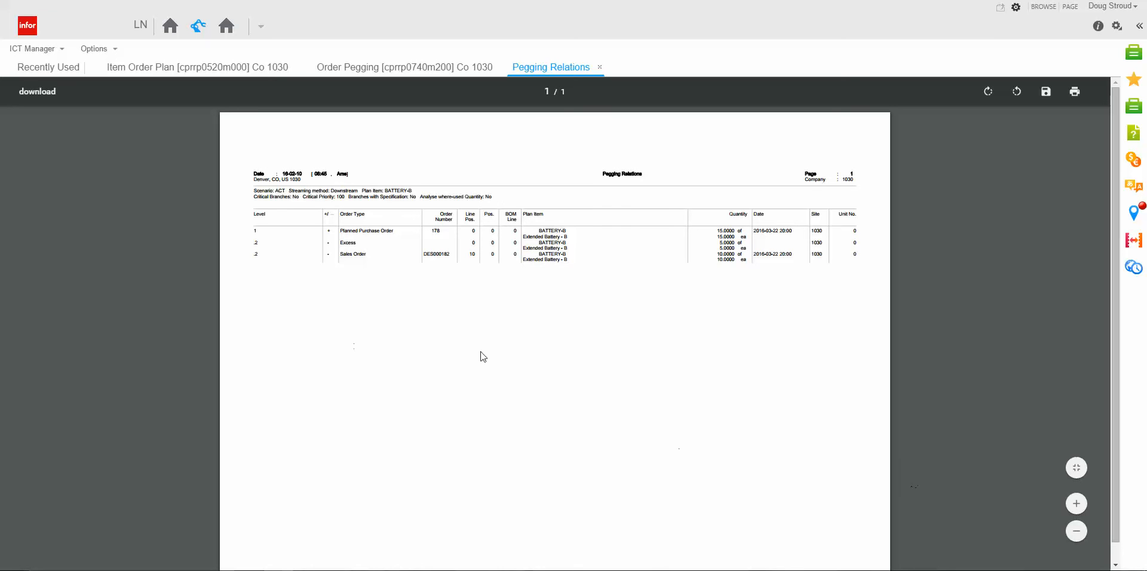
# Review the Pegging Relations report enlarged and close everything back to the item order plan.
pyautogui.click(1076, 506)
pyautogui.click(1075, 506)
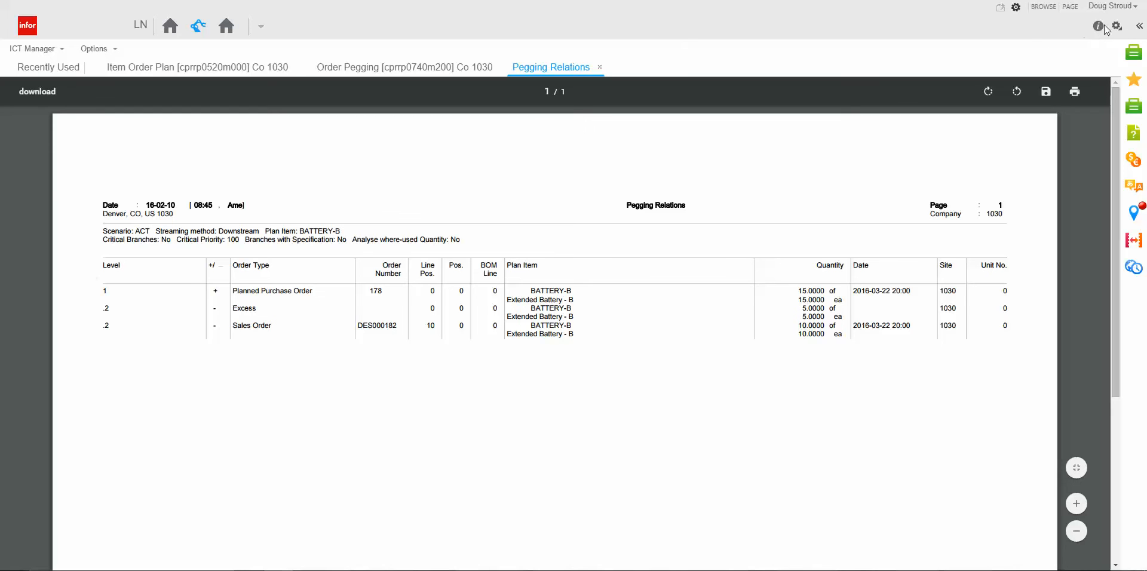
pyautogui.click(599, 67)
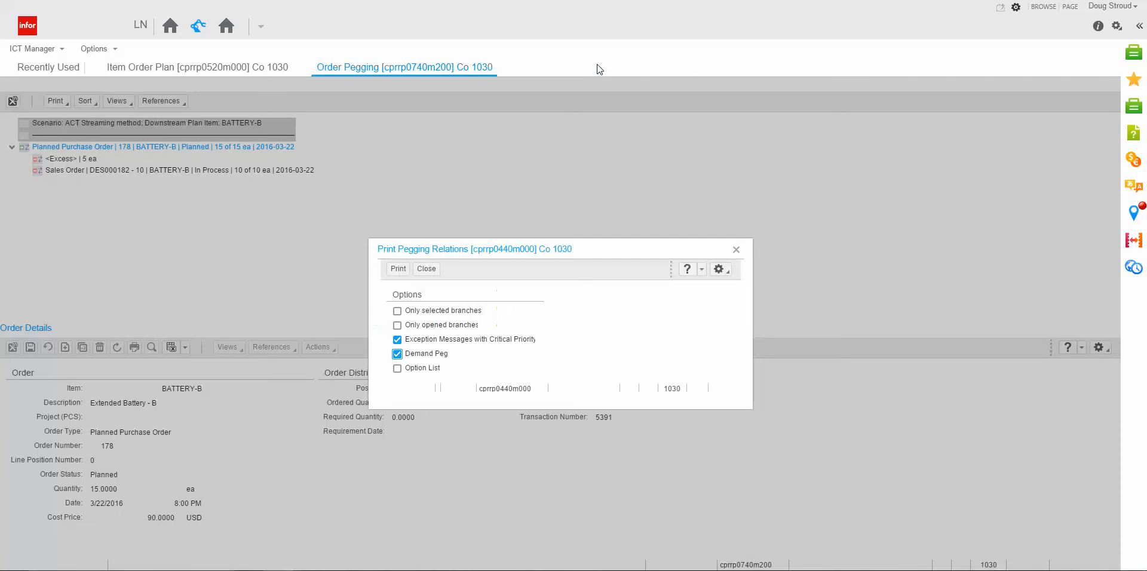
pyautogui.click(426, 270)
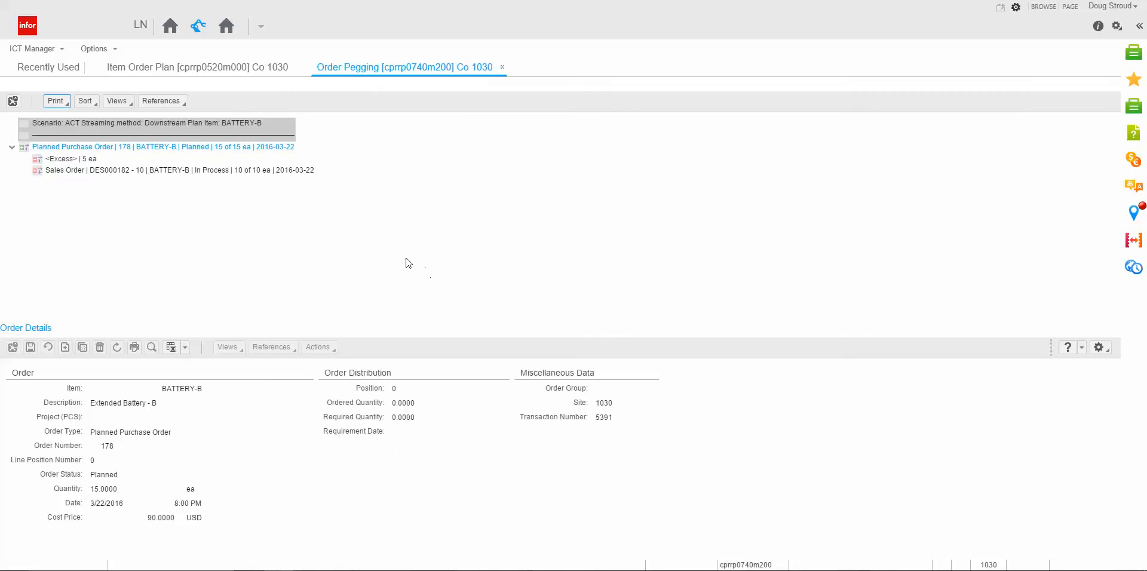
pyautogui.click(503, 67)
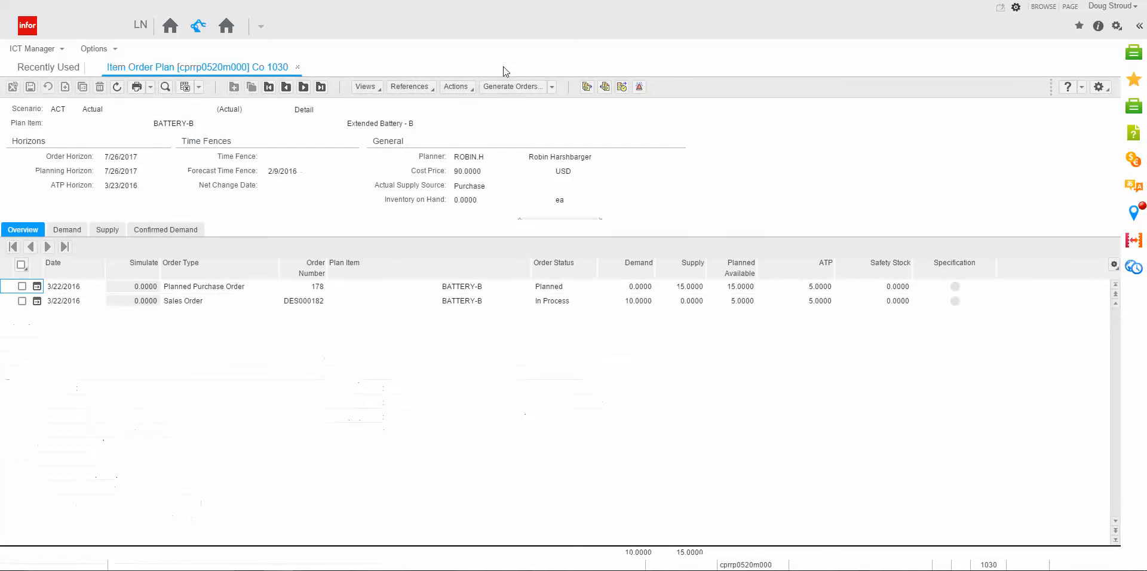
# Inspect the planned purchase order in the upstream order pegging for BATTERY-B and close the pegging session.
pyautogui.click(606, 87)
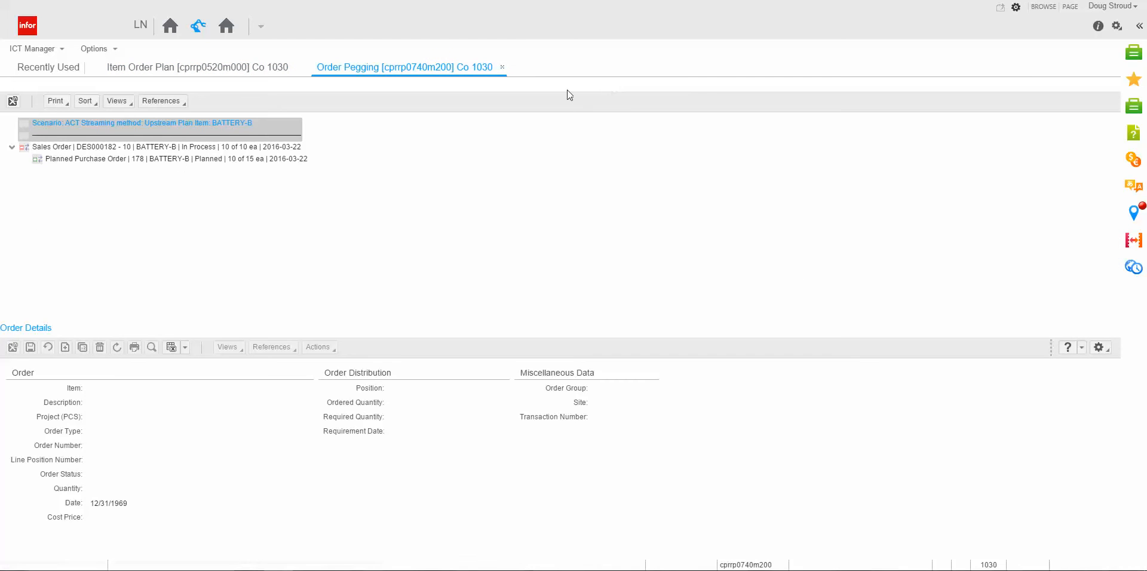
pyautogui.click(67, 158)
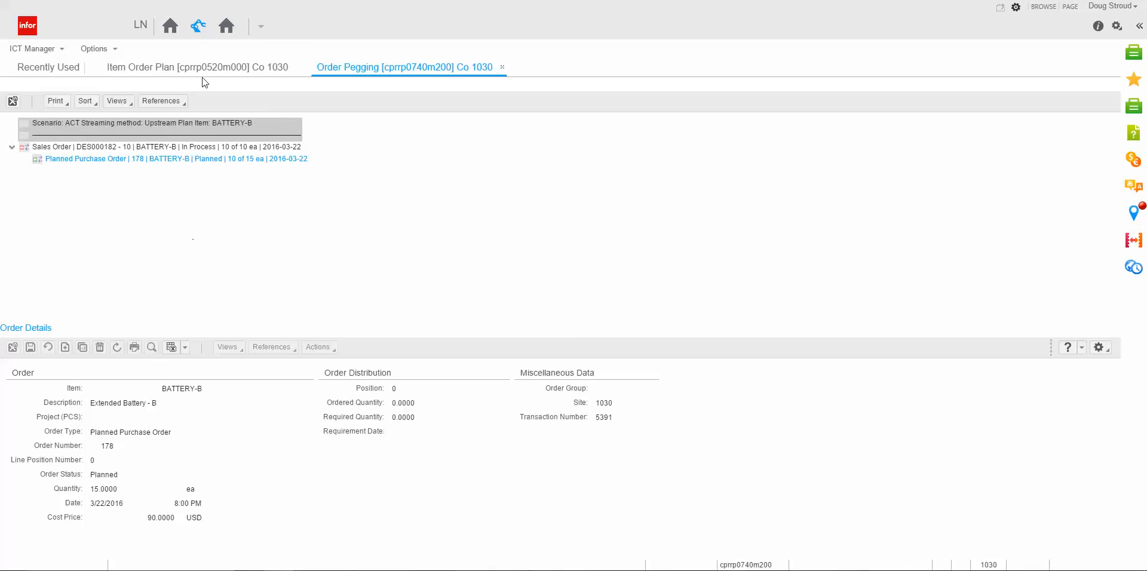
pyautogui.click(502, 67)
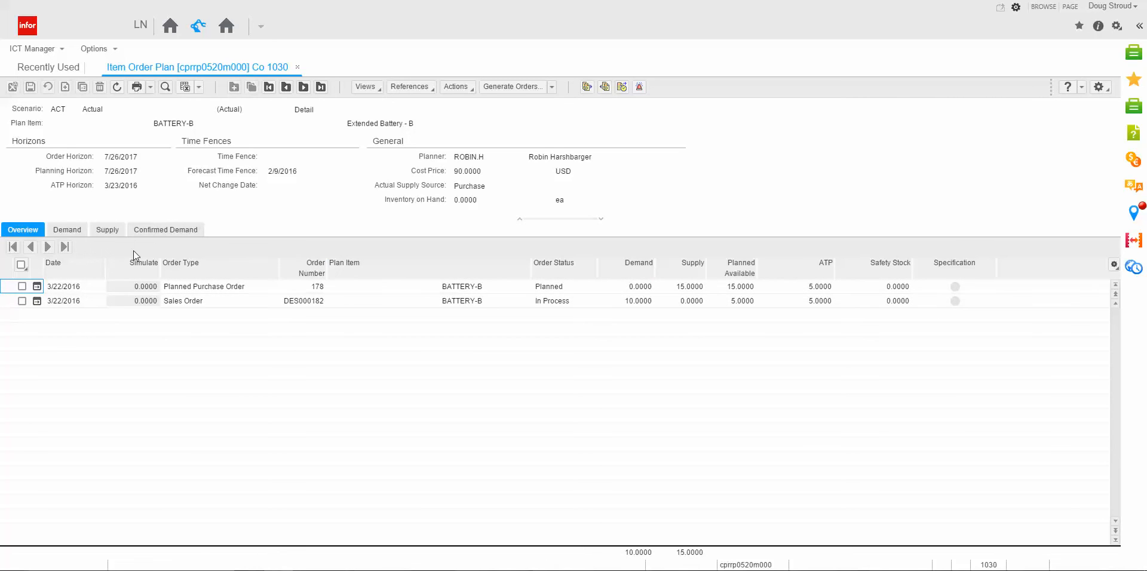
# Open the planned purchase order for BATTERY-B from the order plan and view its purchase data.
pyautogui.click(38, 287)
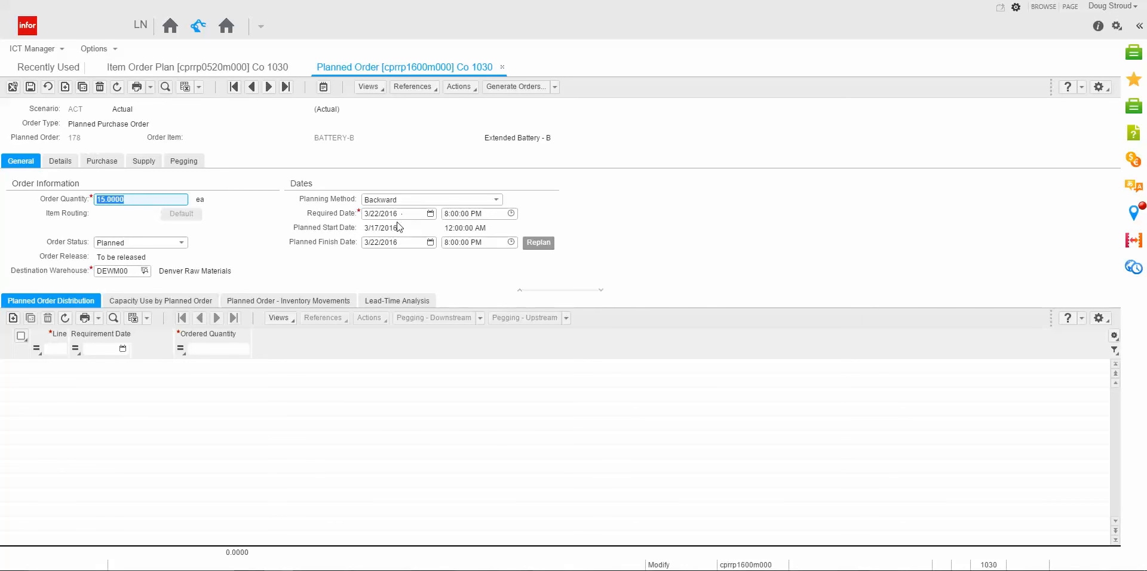
pyautogui.click(102, 161)
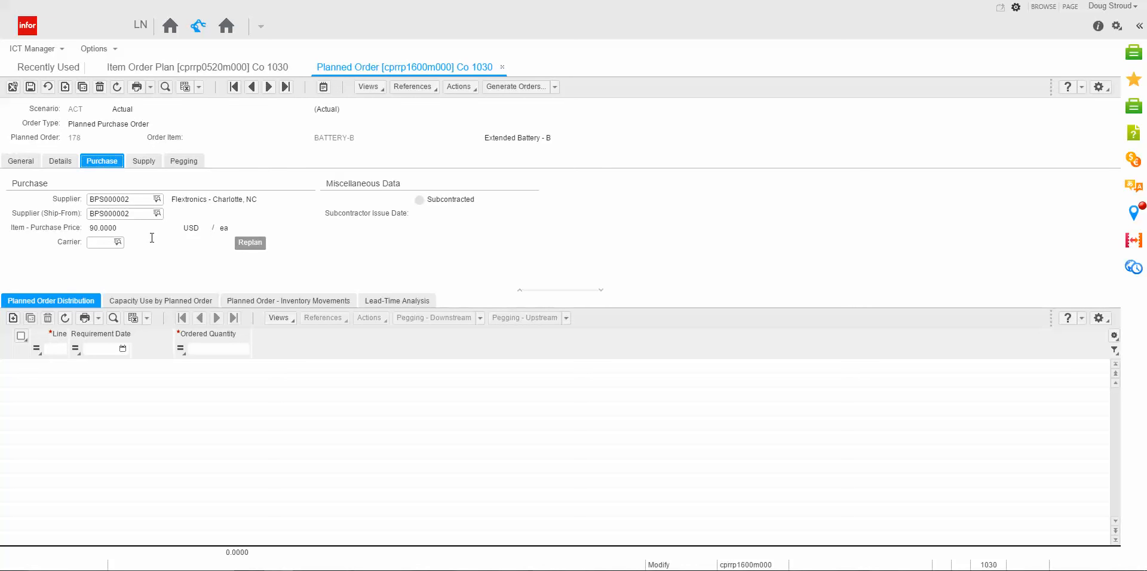
# Transfer the planned purchase order to execution after checking the transfer options, outputting the Transferred Orders report to device D.
pyautogui.click(461, 88)
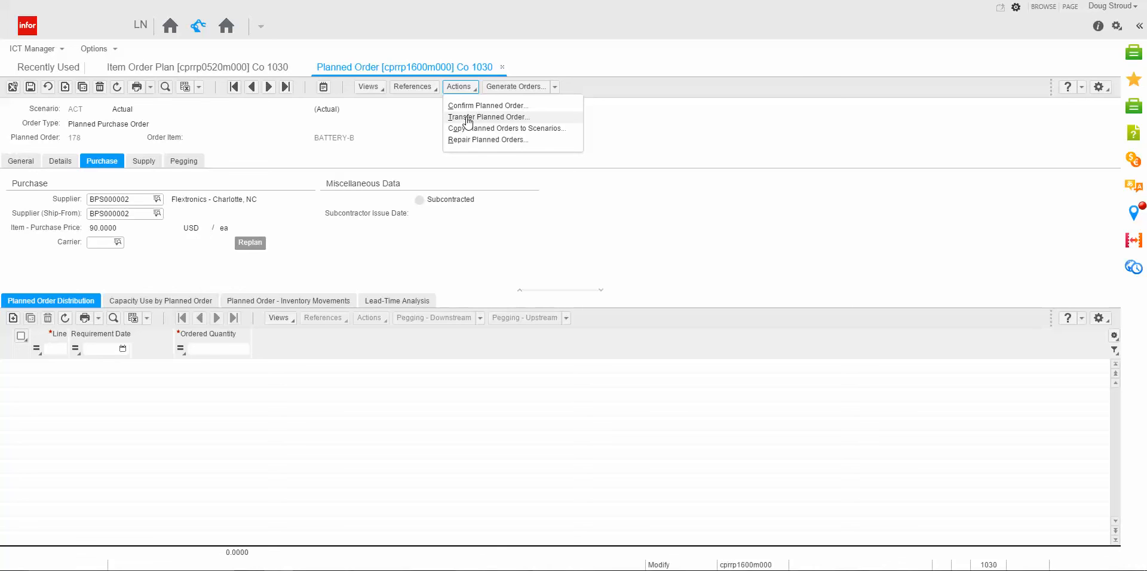
pyautogui.click(468, 117)
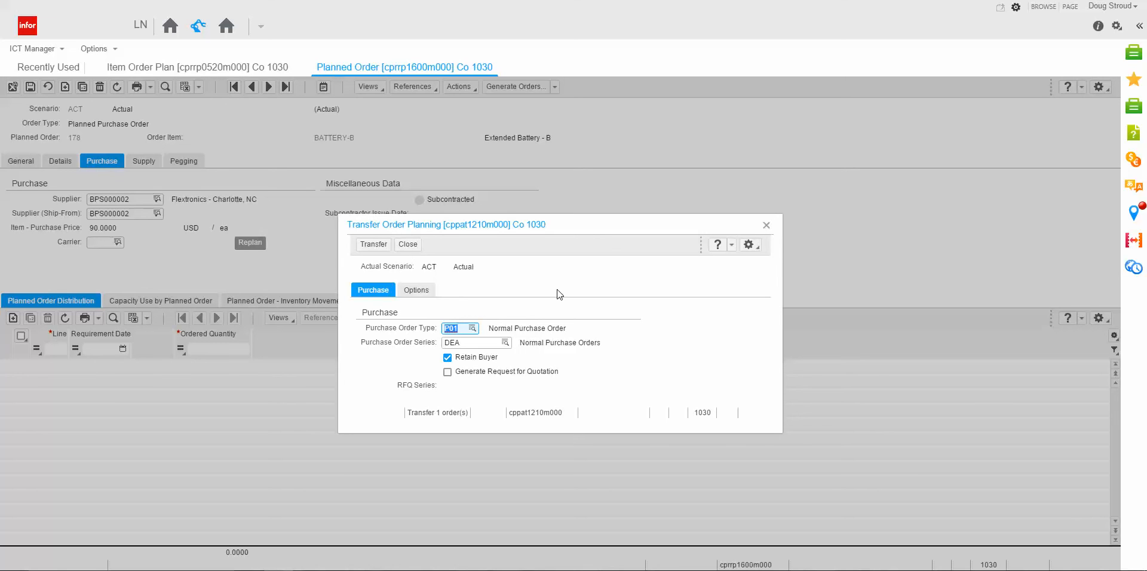
pyautogui.click(420, 291)
pyautogui.click(418, 291)
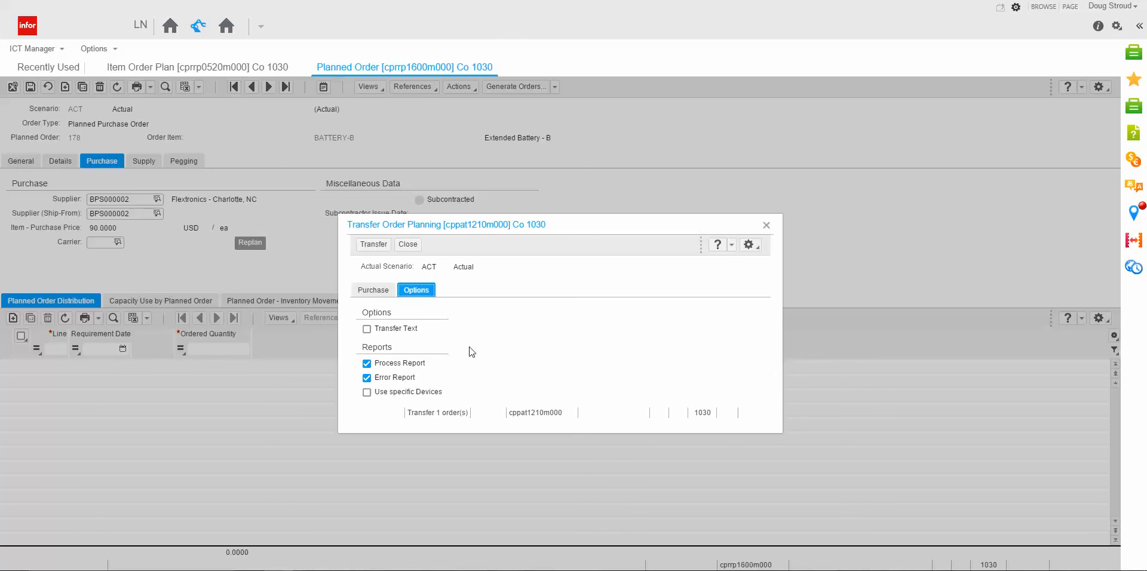
pyautogui.click(747, 246)
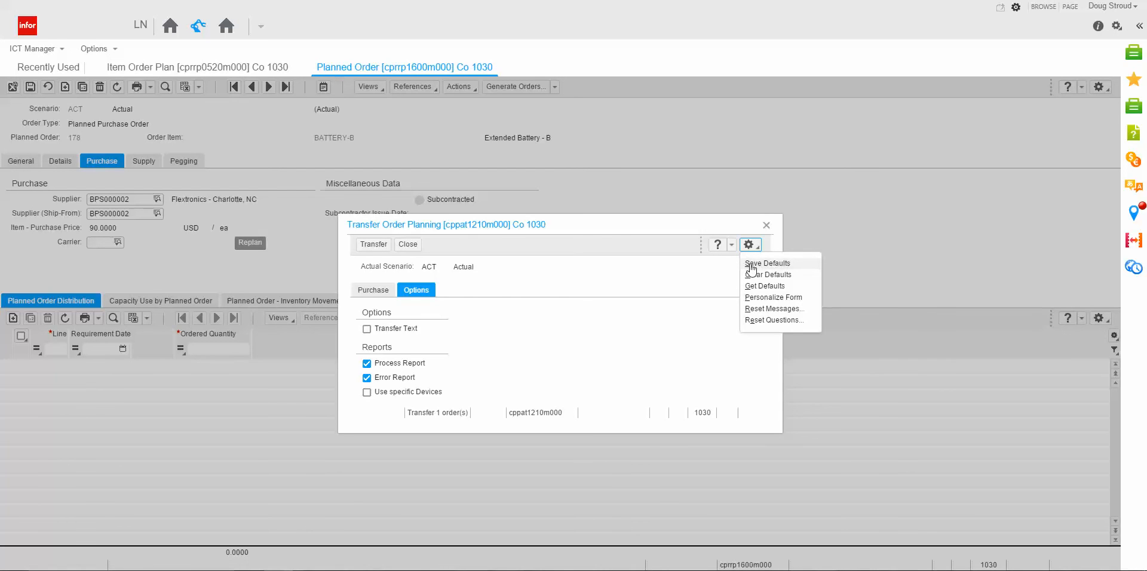
pyautogui.click(367, 245)
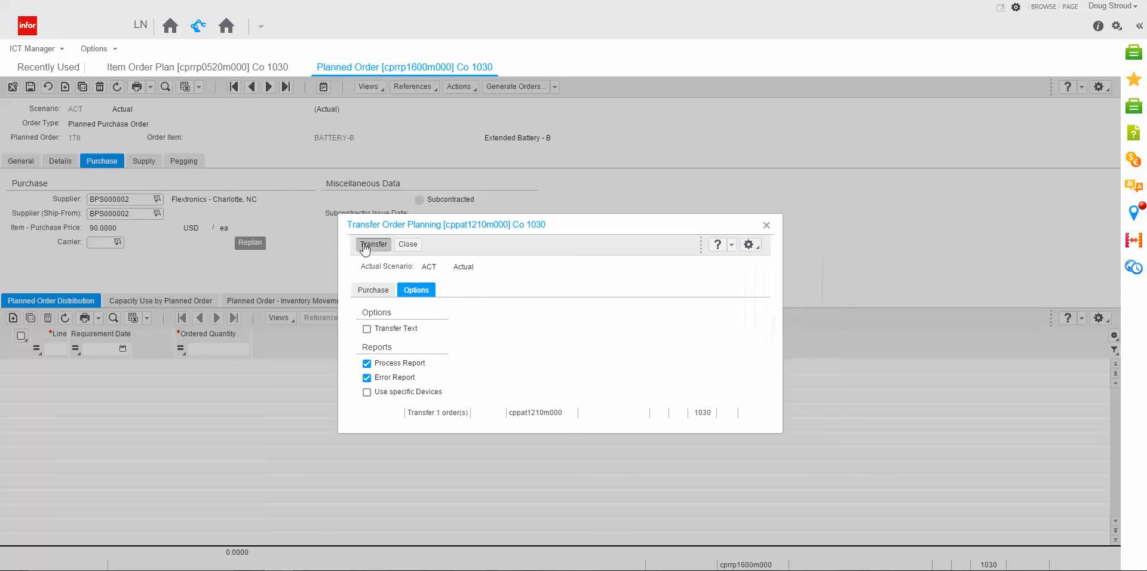
pyautogui.write('d')
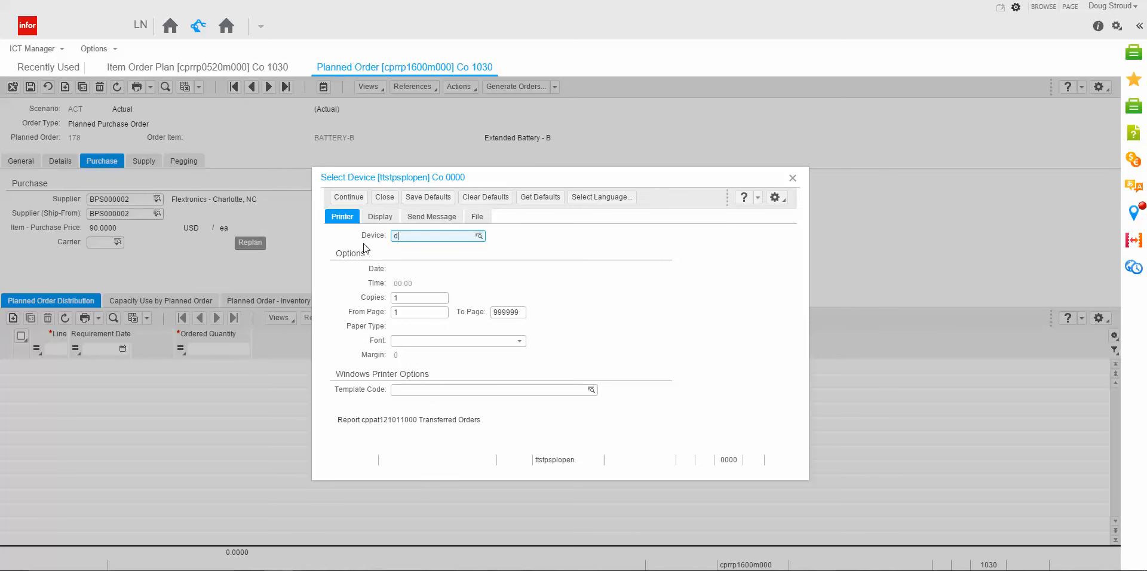
pyautogui.press('Return')
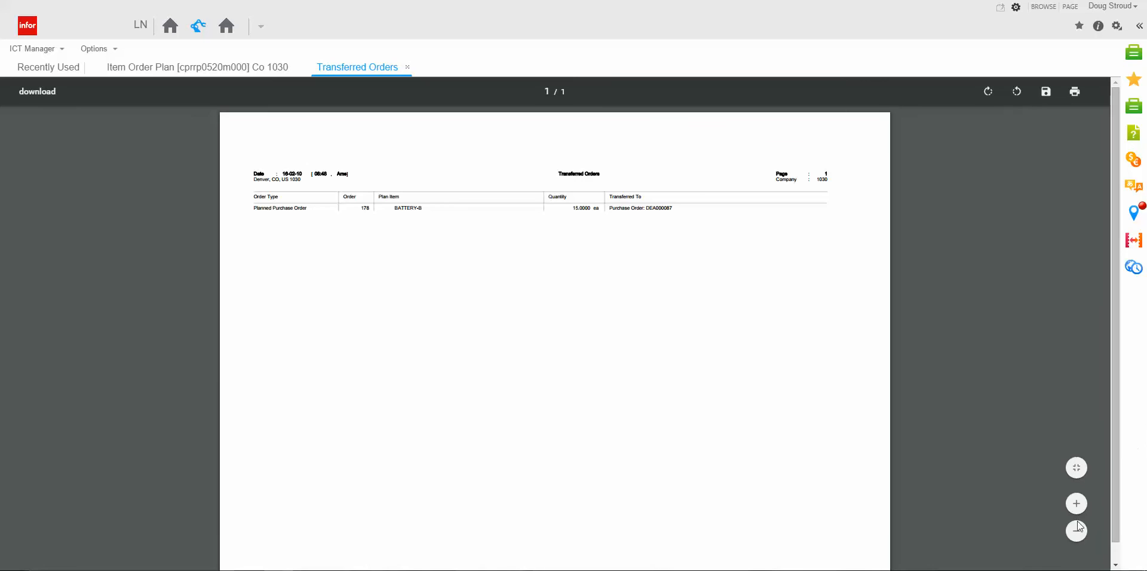
# Review the Transferred Orders report enlarged and close it.
pyautogui.click(1075, 506)
pyautogui.click(1075, 506)
pyautogui.click(1075, 507)
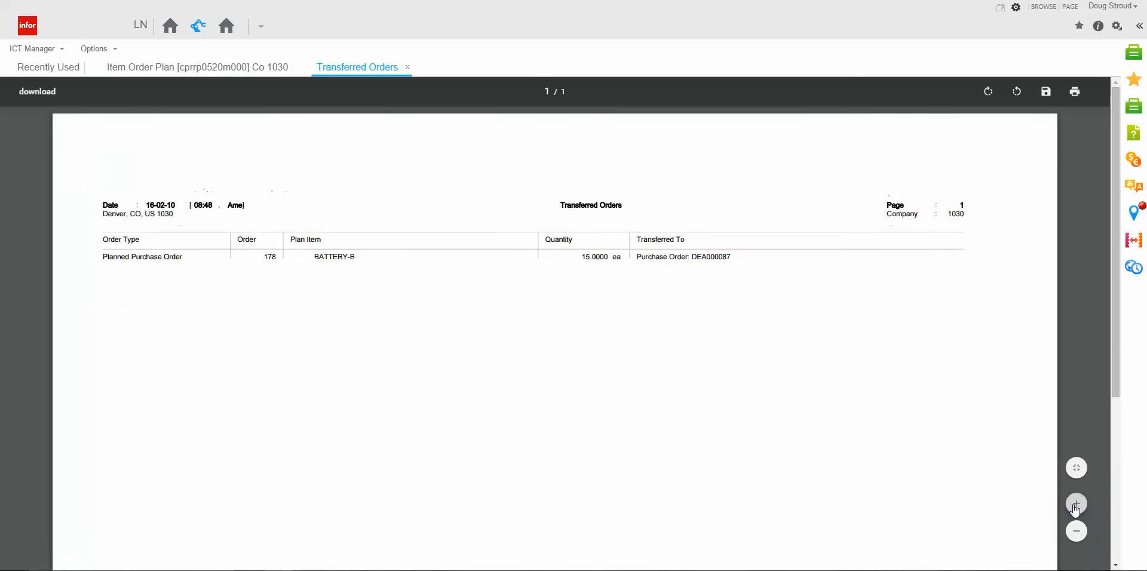
pyautogui.click(1075, 506)
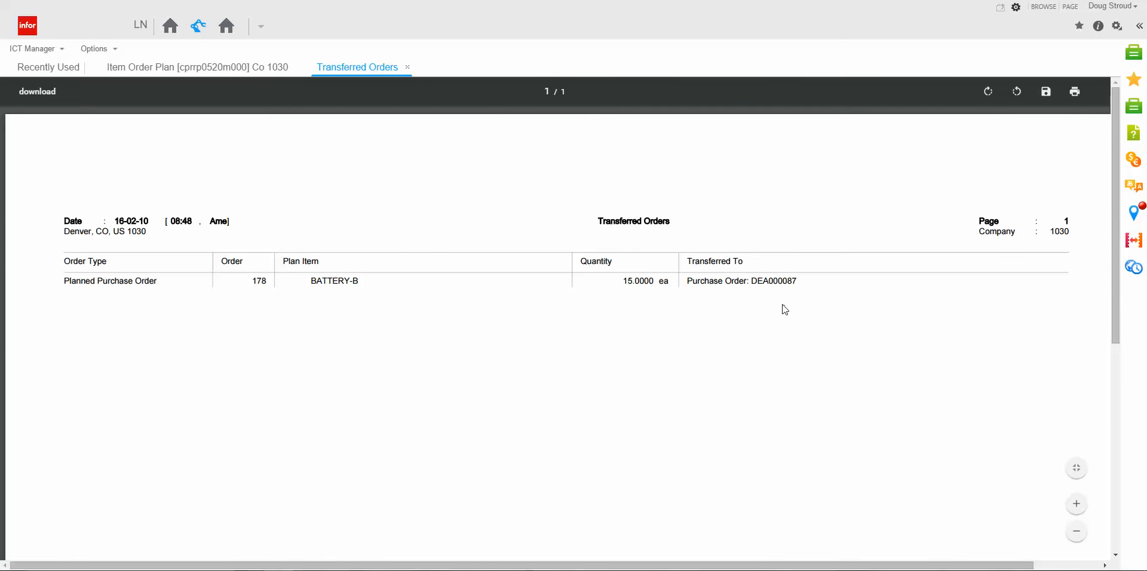
pyautogui.click(407, 67)
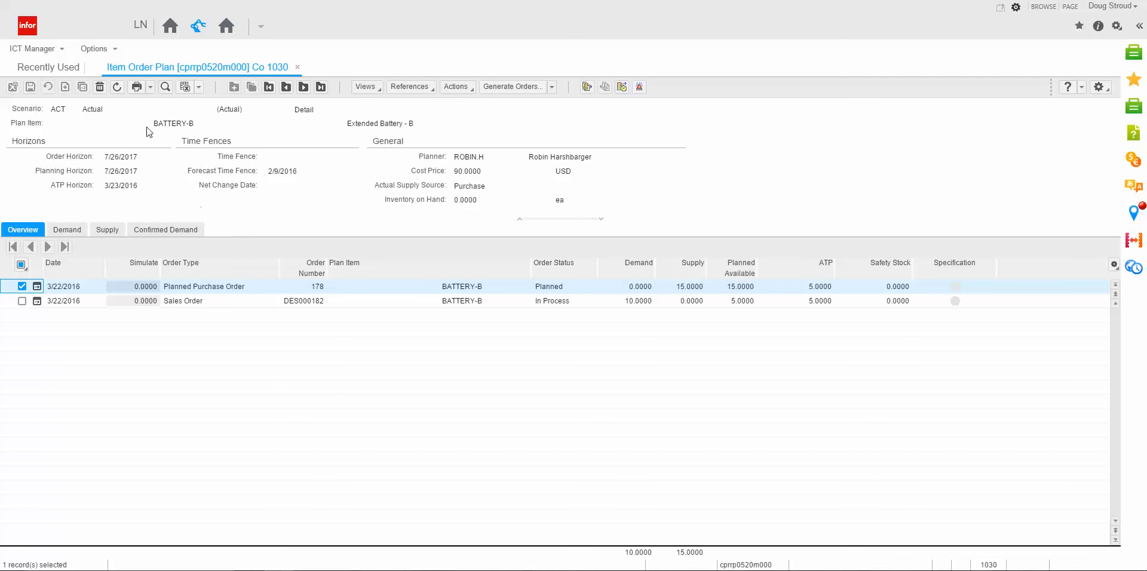
# Refresh the item order plan for BATTERY-B and close it.
pyautogui.click(118, 88)
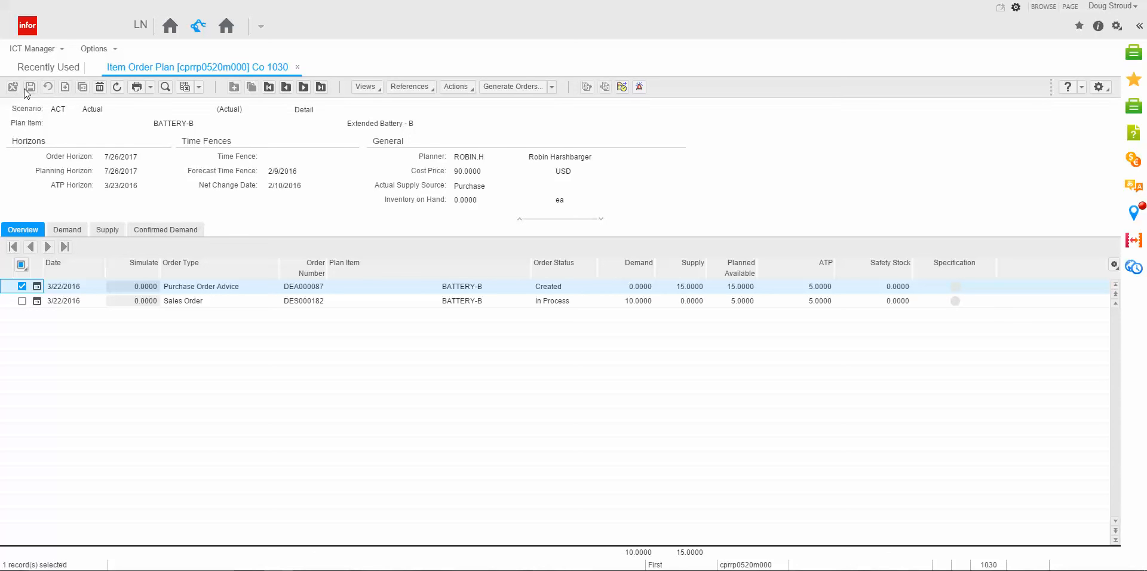
pyautogui.click(298, 68)
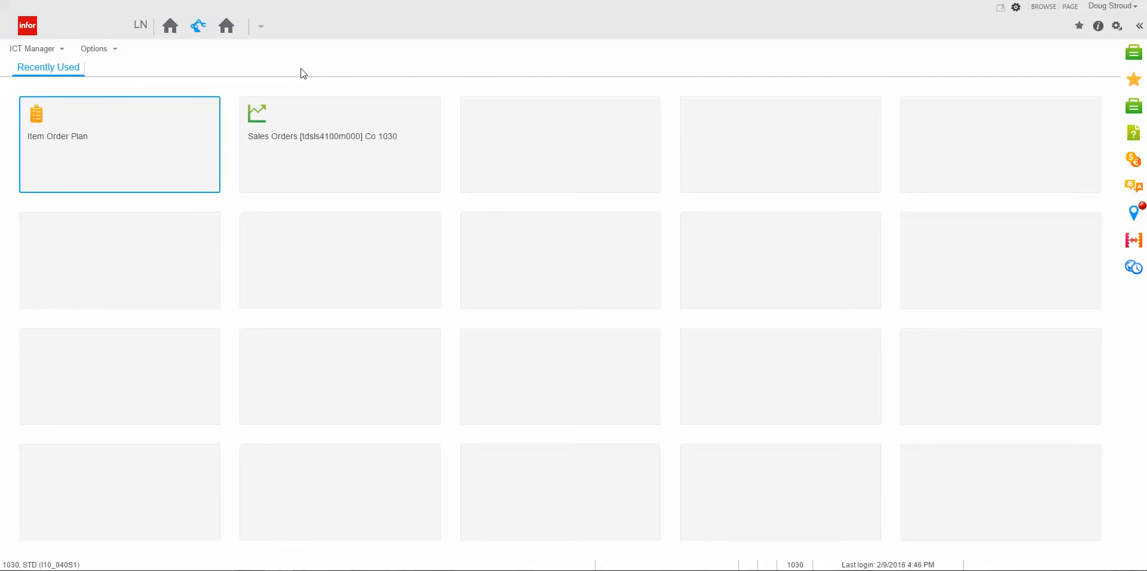